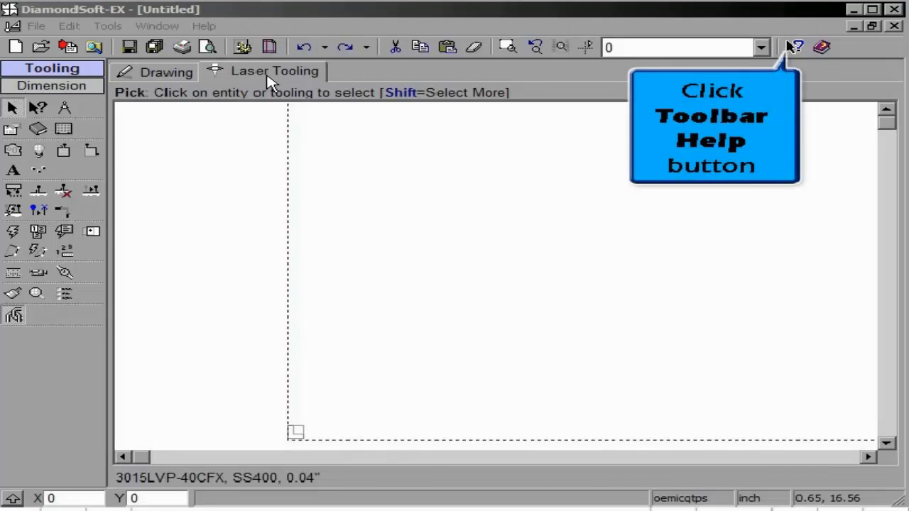
# Use toolbar help mode to show the Auto Tool documentation page.
pyautogui.click(794, 50)
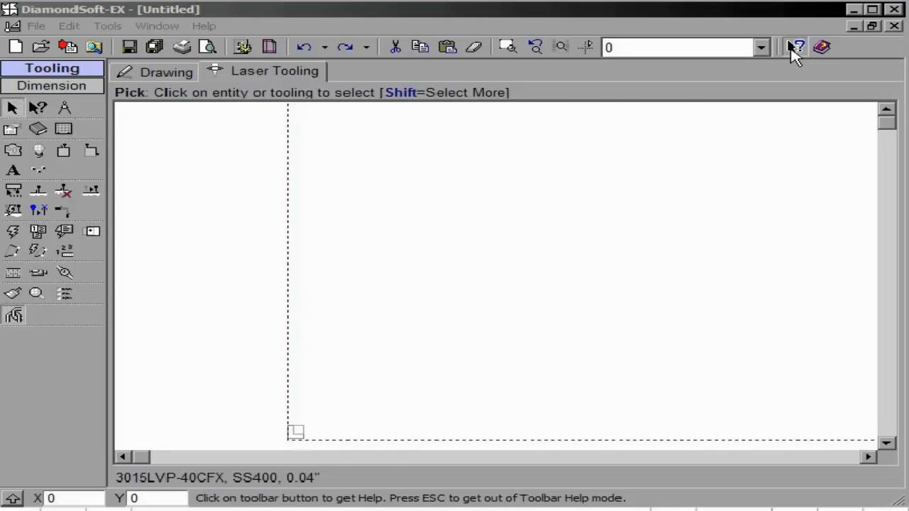
pyautogui.click(41, 155)
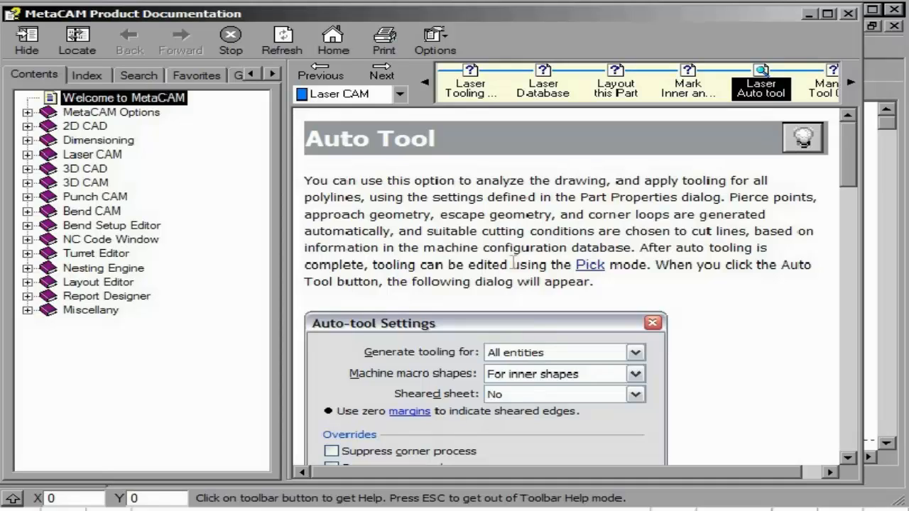
# Dismiss the MetaCAM Product Documentation window.
pyautogui.click(512, 263)
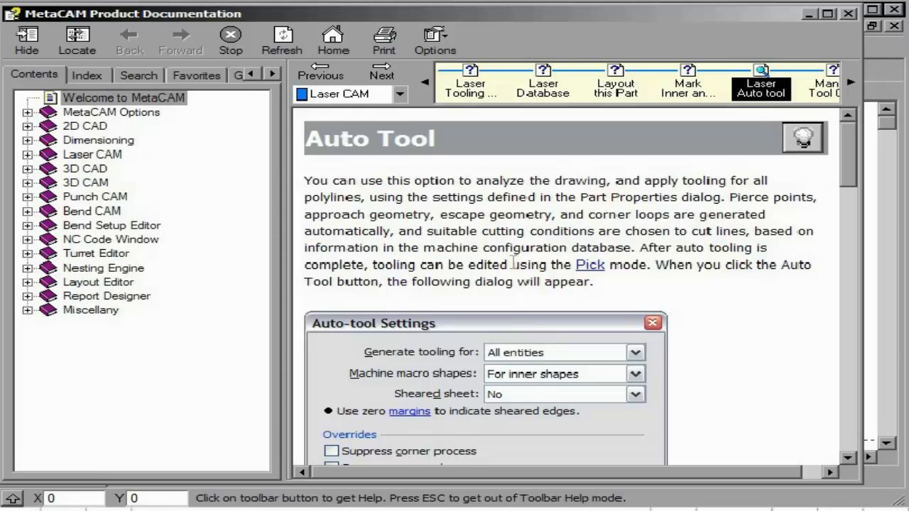
pyautogui.click(848, 13)
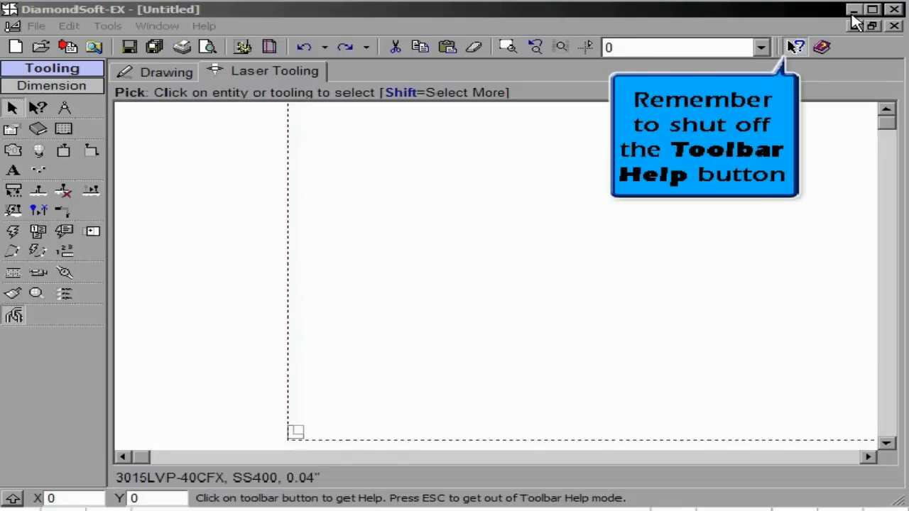
# Switch off toolbar help mode and close the untitled drawing.
pyautogui.click(791, 49)
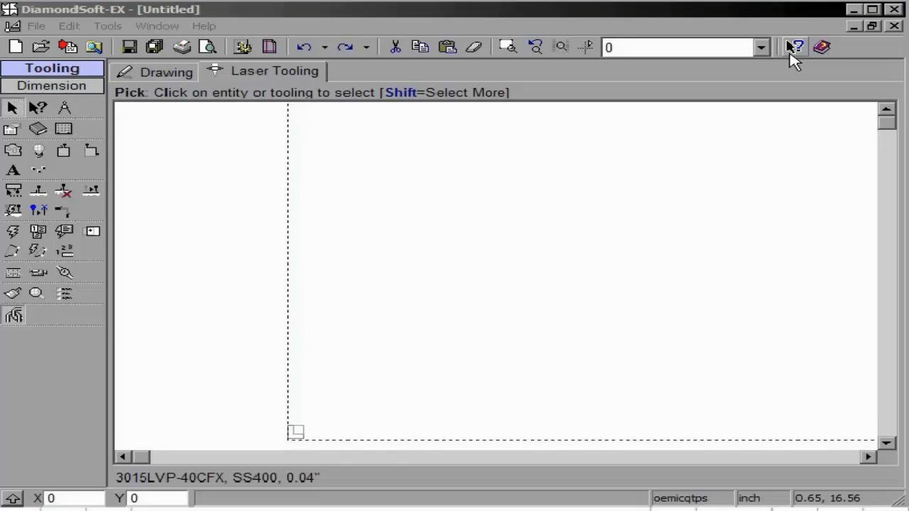
pyautogui.click(894, 25)
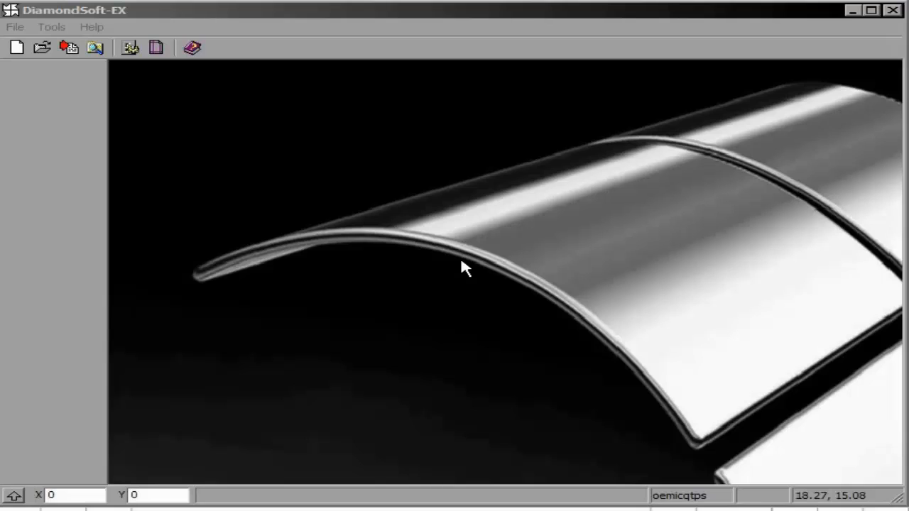
# Create a new Part document from the New dropdown.
pyautogui.click(17, 48)
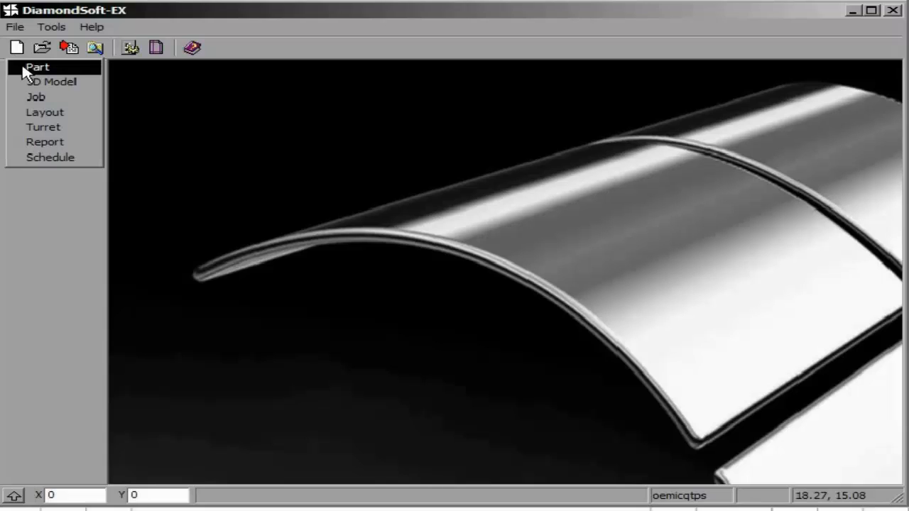
pyautogui.click(29, 68)
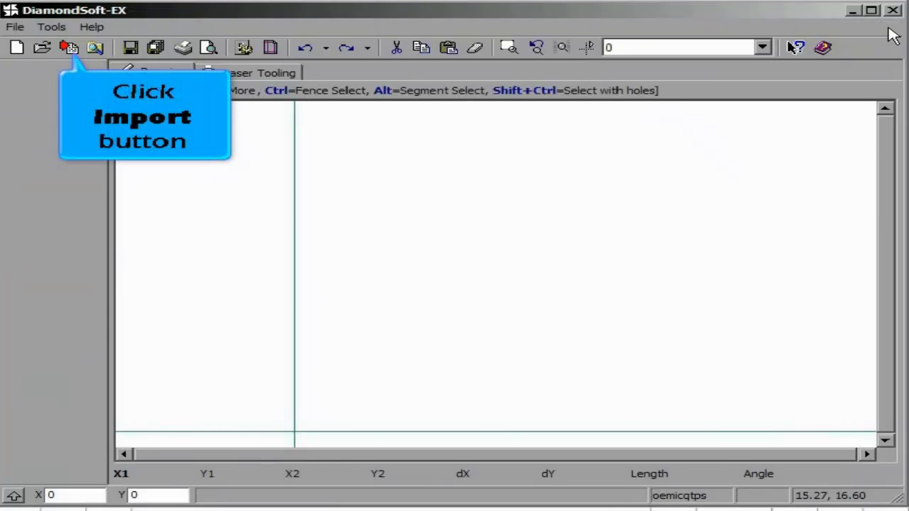
# Close the blank part and browse the toolbar's import format list.
pyautogui.click(69, 47)
pyautogui.click(69, 48)
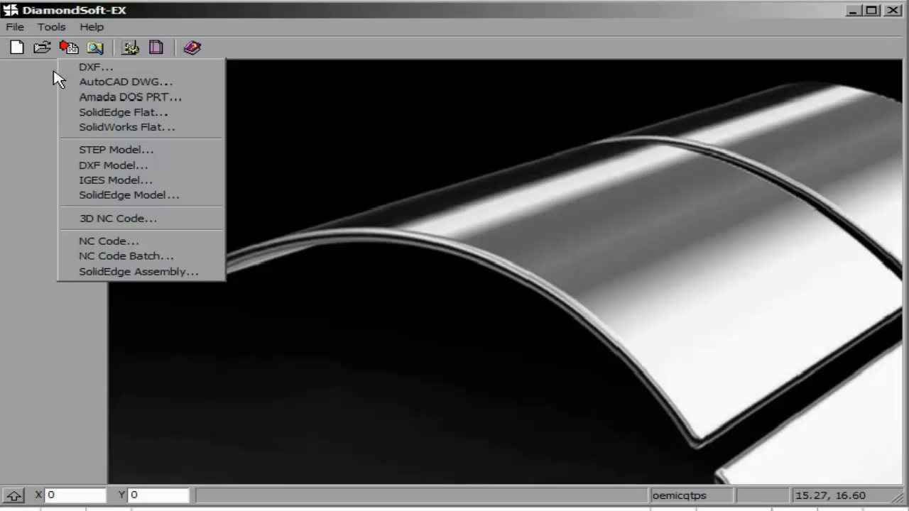
pyautogui.click(51, 86)
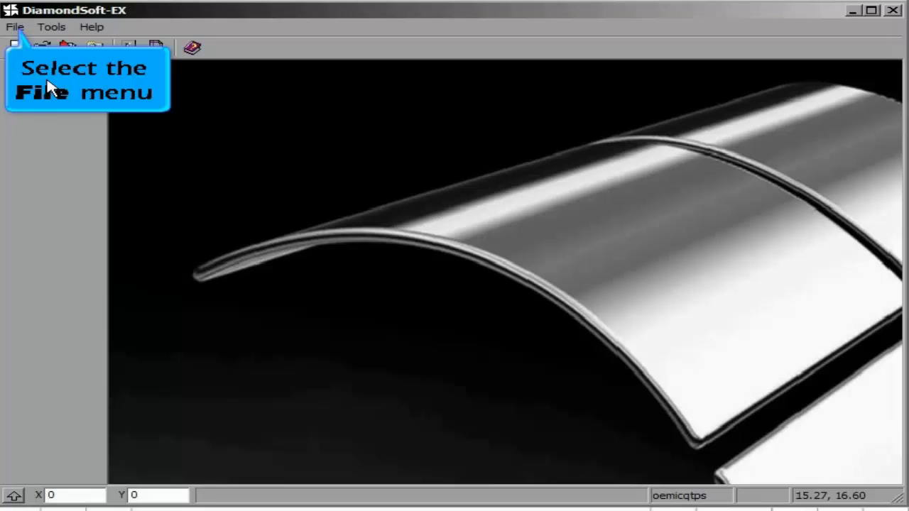
# Start a DXF import from File > Import, reaching the DXF file browser.
pyautogui.click(15, 29)
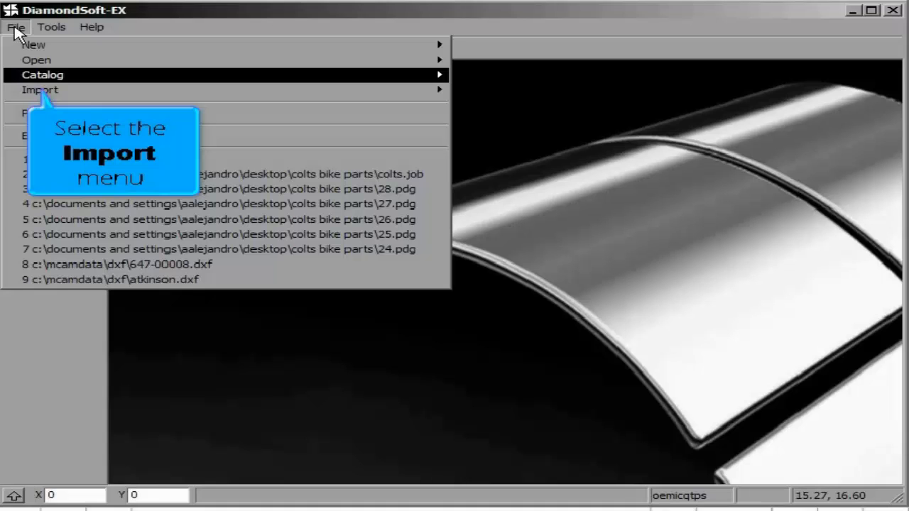
pyautogui.click(39, 91)
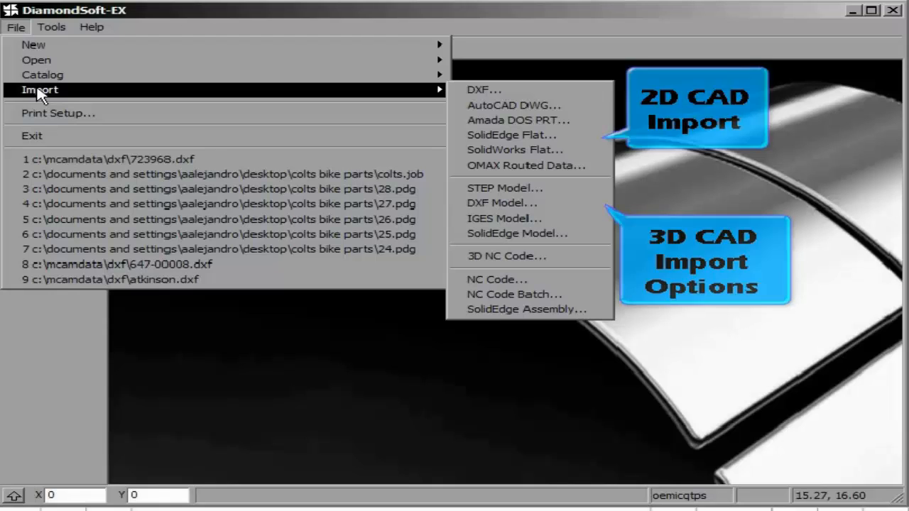
pyautogui.click(473, 91)
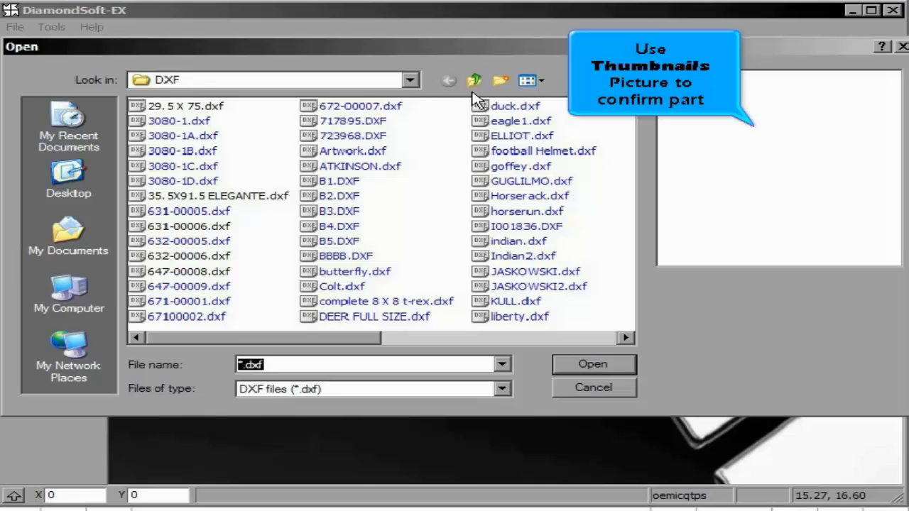
# Select 723968.DXF (after previewing 717895.DXF) and proceed to its import settings.
pyautogui.click(350, 120)
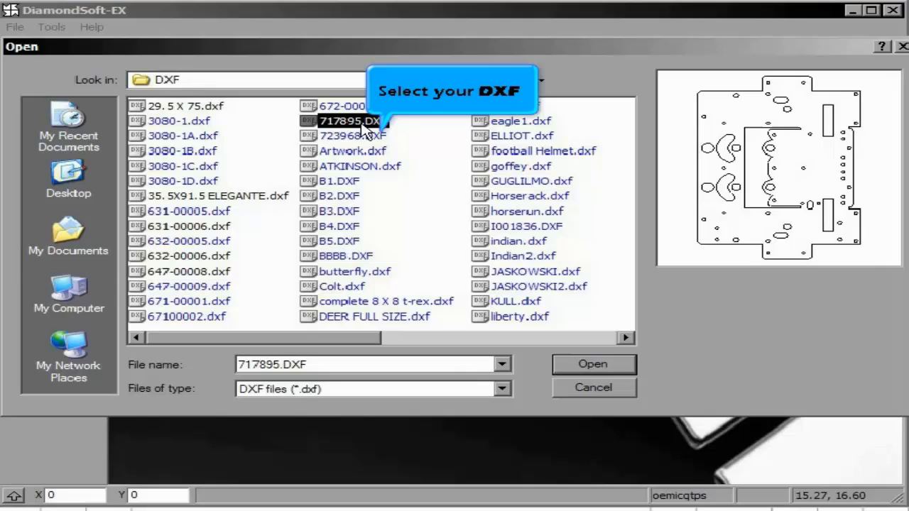
pyautogui.click(358, 135)
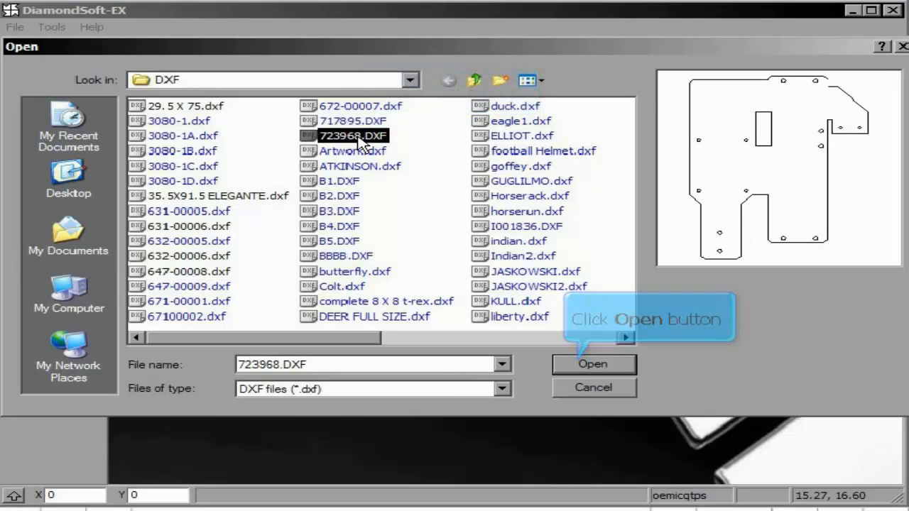
pyautogui.click(570, 365)
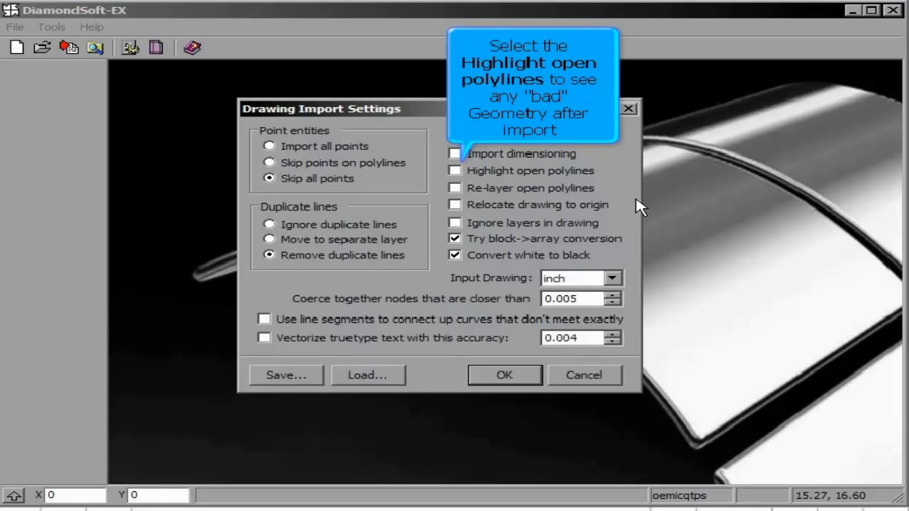
# Import with open polylines highlighted, origin relocation, layers ignored, coerce 0.005, line segments and truetype vectorization.
pyautogui.click(455, 170)
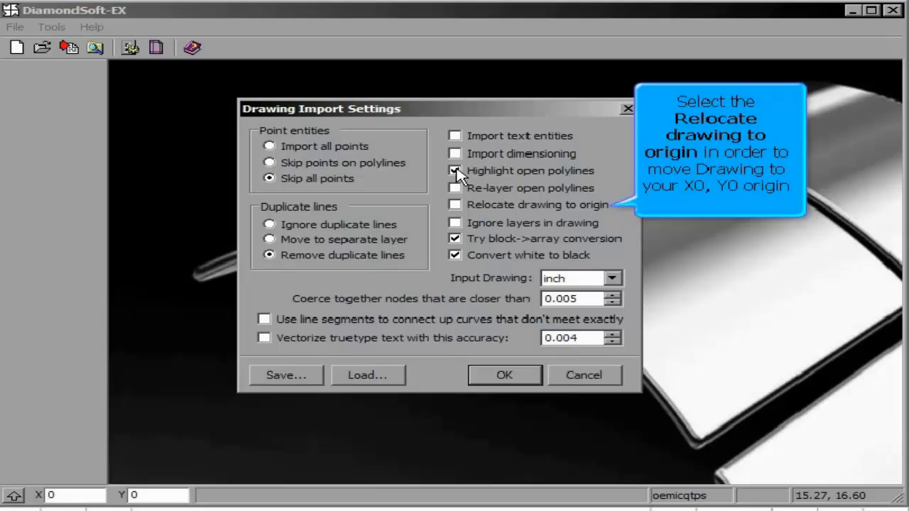
pyautogui.click(454, 204)
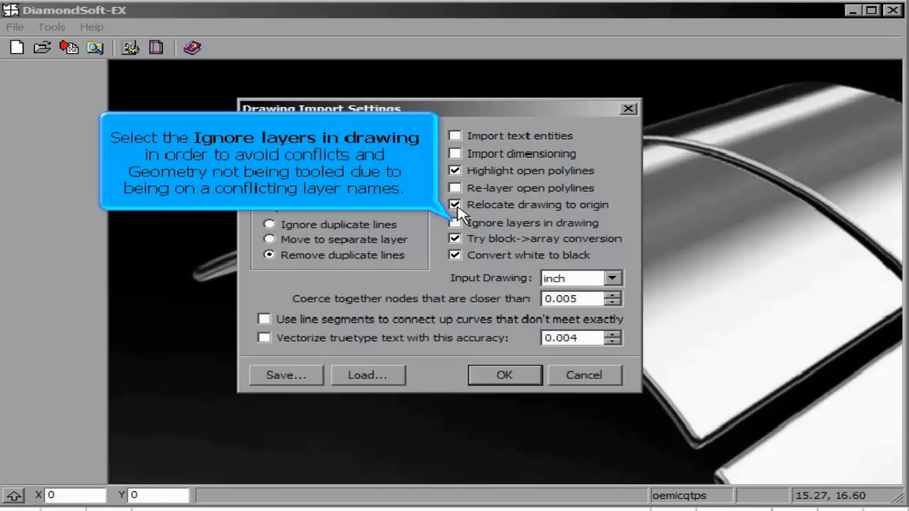
pyautogui.click(454, 222)
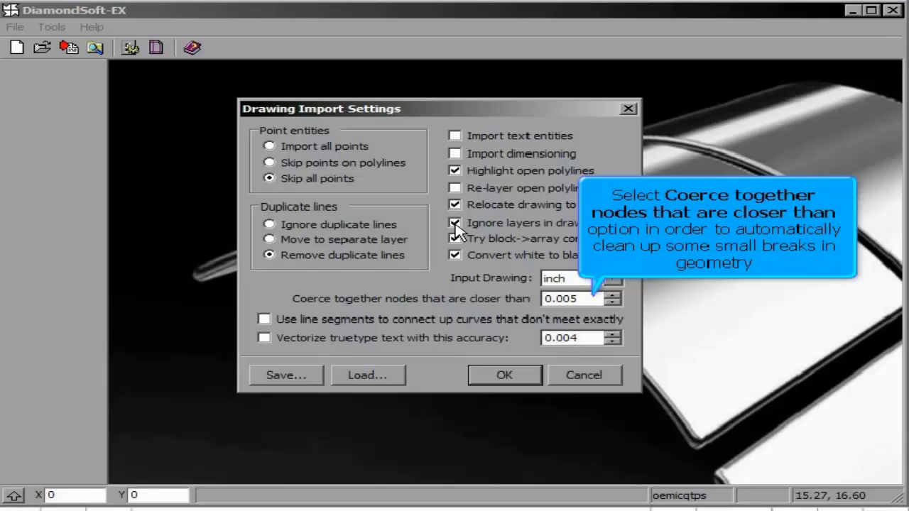
pyautogui.moveTo(556, 298); pyautogui.dragTo(587, 299)
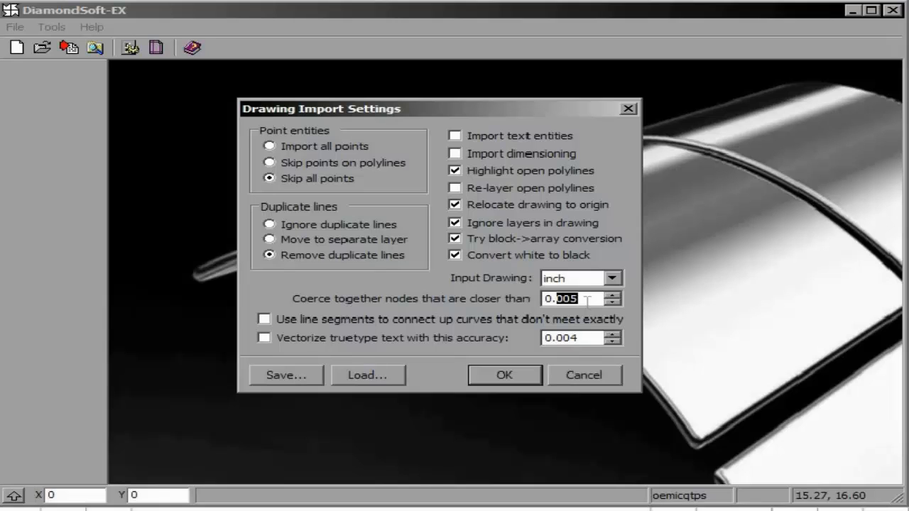
pyautogui.write('005')
pyautogui.click(286, 320)
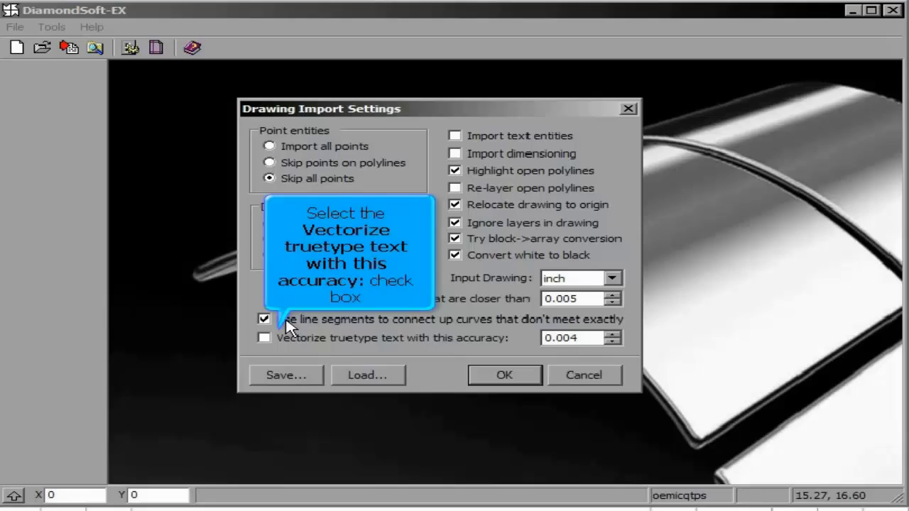
pyautogui.click(275, 339)
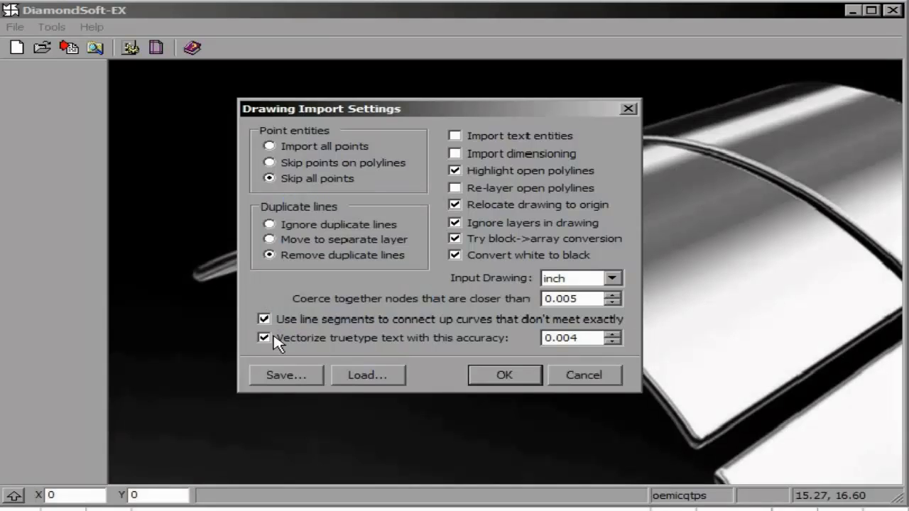
pyautogui.click(504, 375)
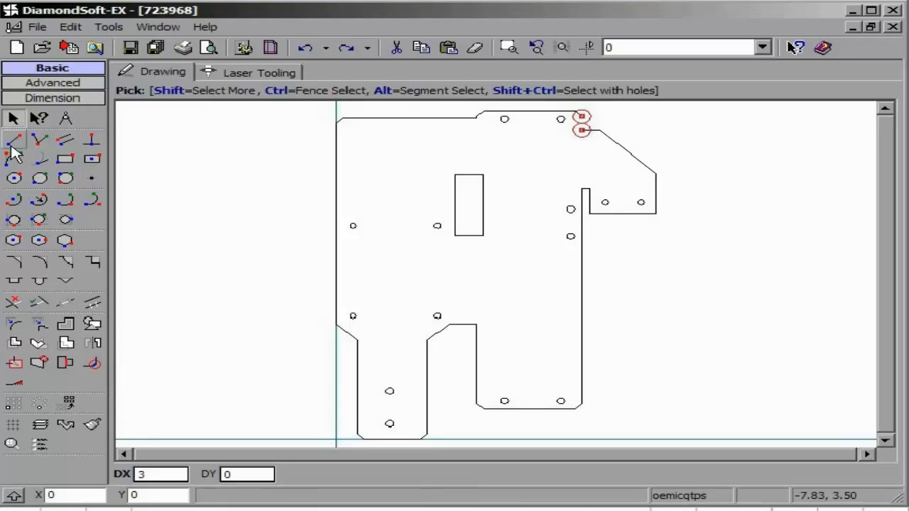
# Draw a line joining the two open endpoints at the top-right corner.
pyautogui.click(14, 142)
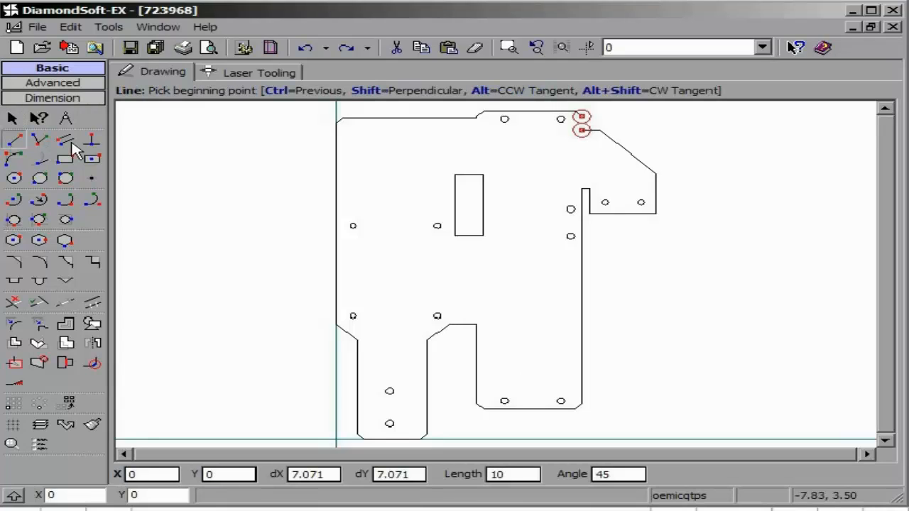
pyautogui.click(580, 118)
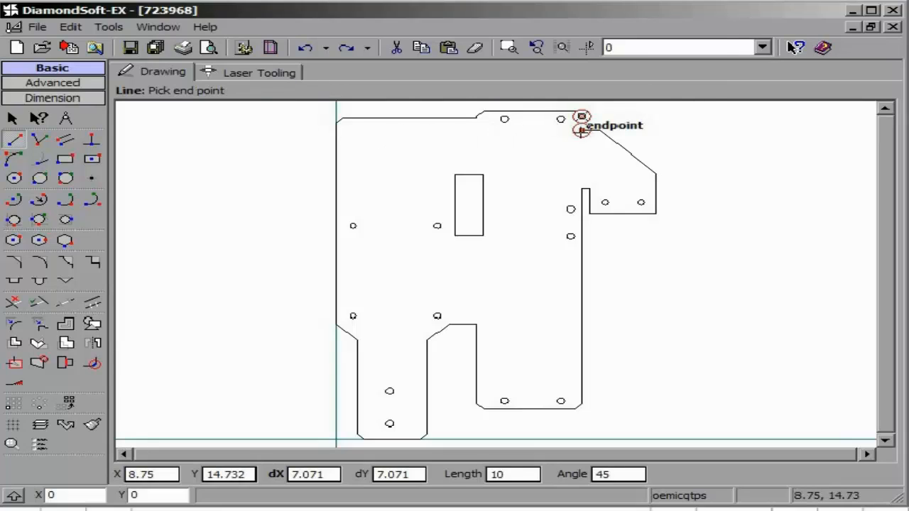
pyautogui.click(581, 130)
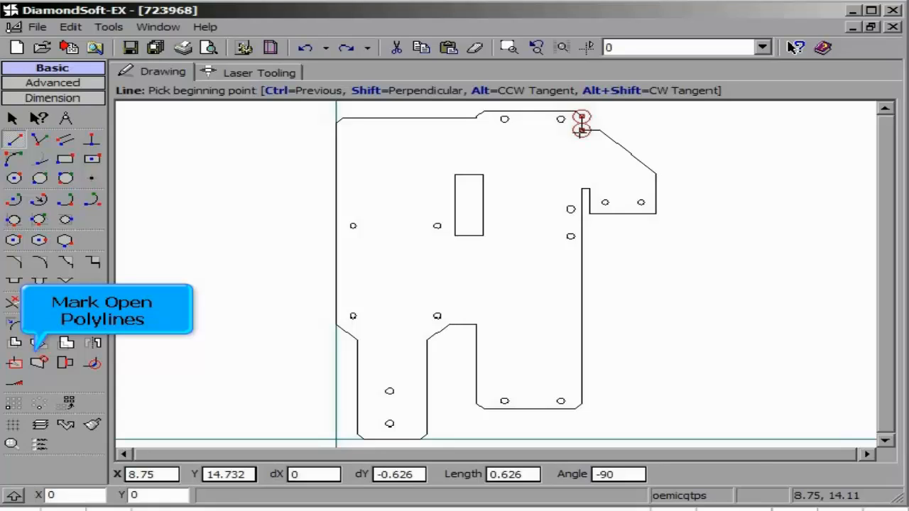
# Run Add Markers at Ends of Open Polylines to confirm none remain.
pyautogui.click(31, 360)
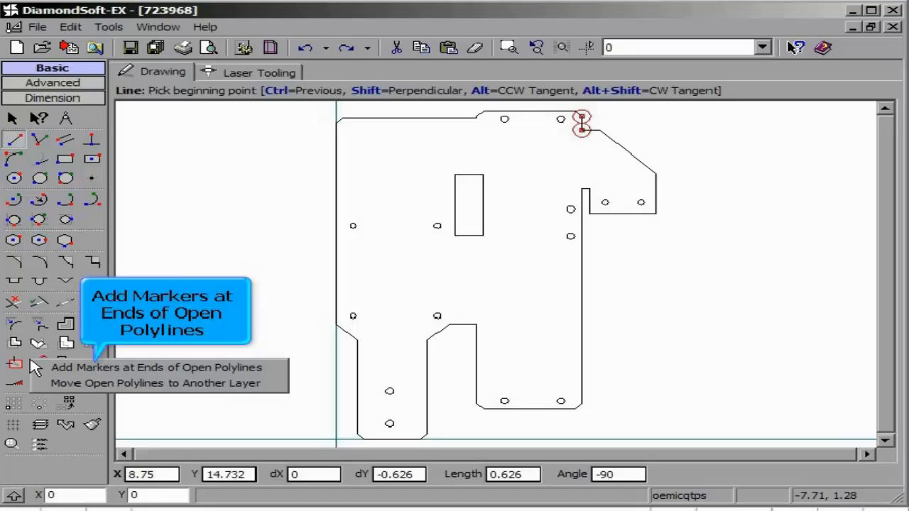
pyautogui.click(93, 375)
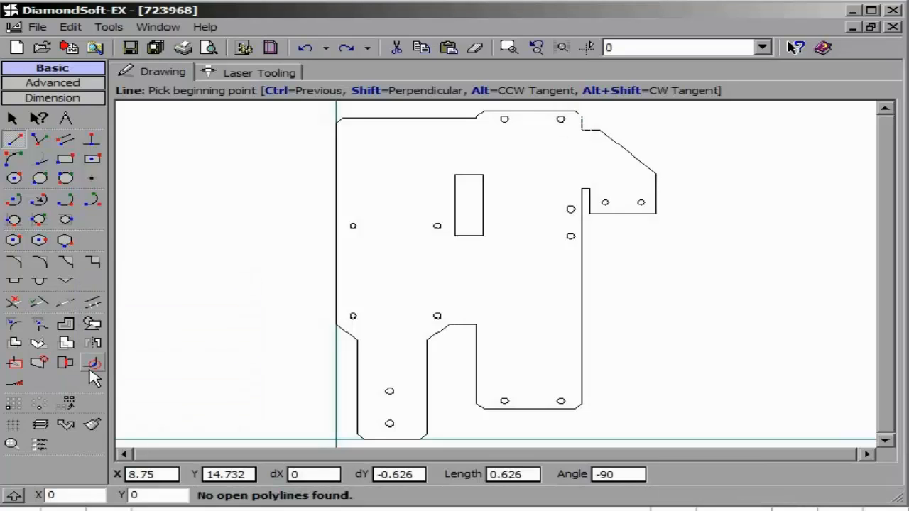